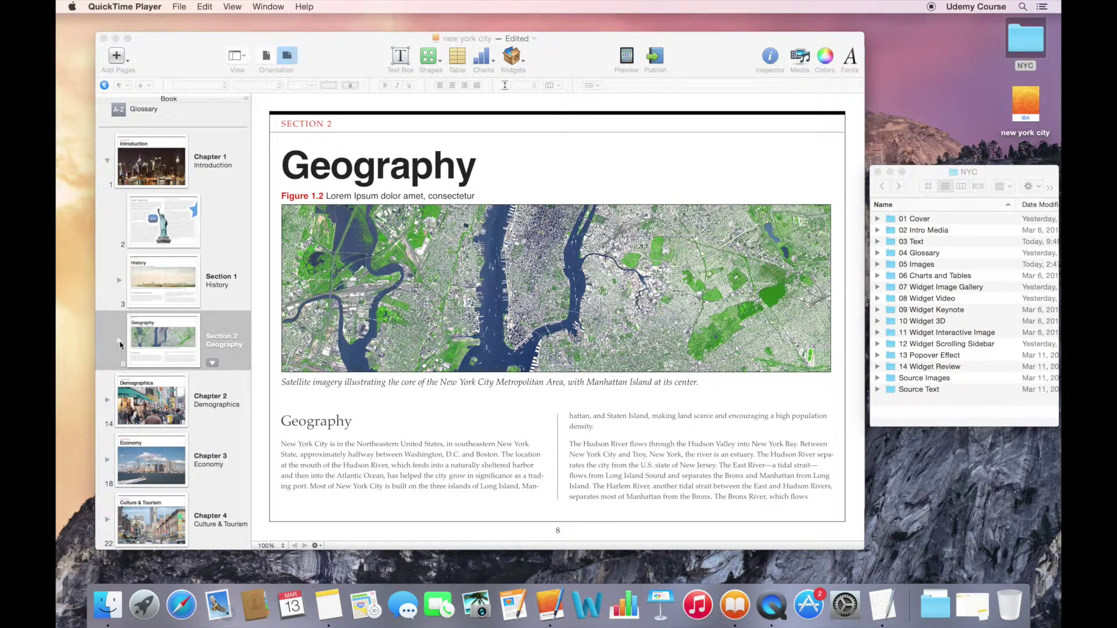
- Go to page 10 (Boroughs) and open The 5 Boroughs from the 09 Widget Keynote folder
{"action": "left_click", "coordinate": [119, 340]}
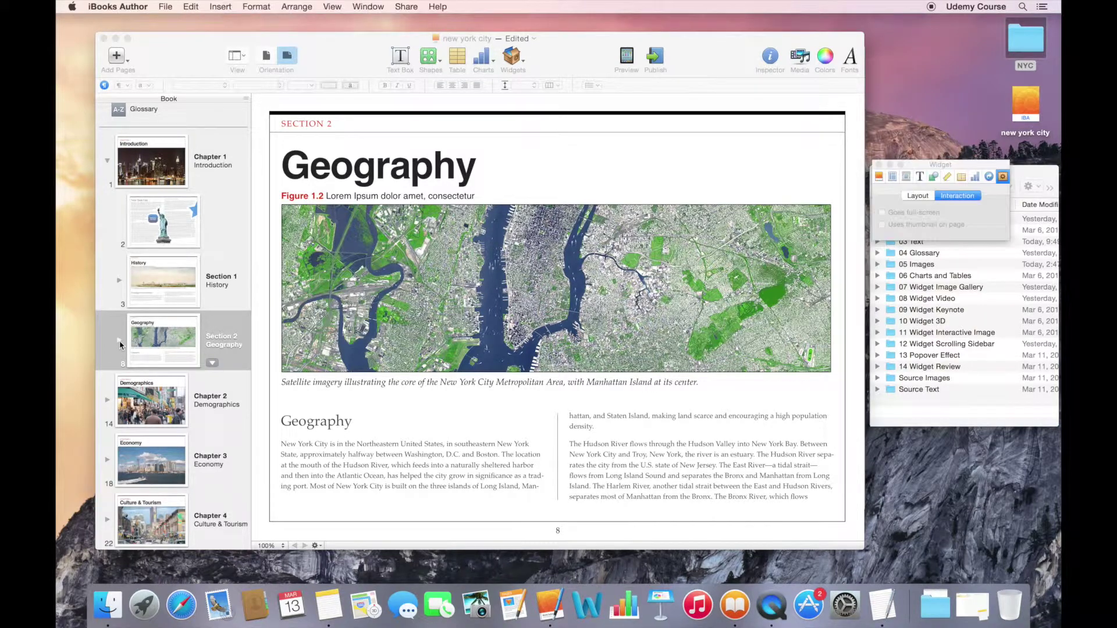
{"action": "left_click", "coordinate": [184, 453]}
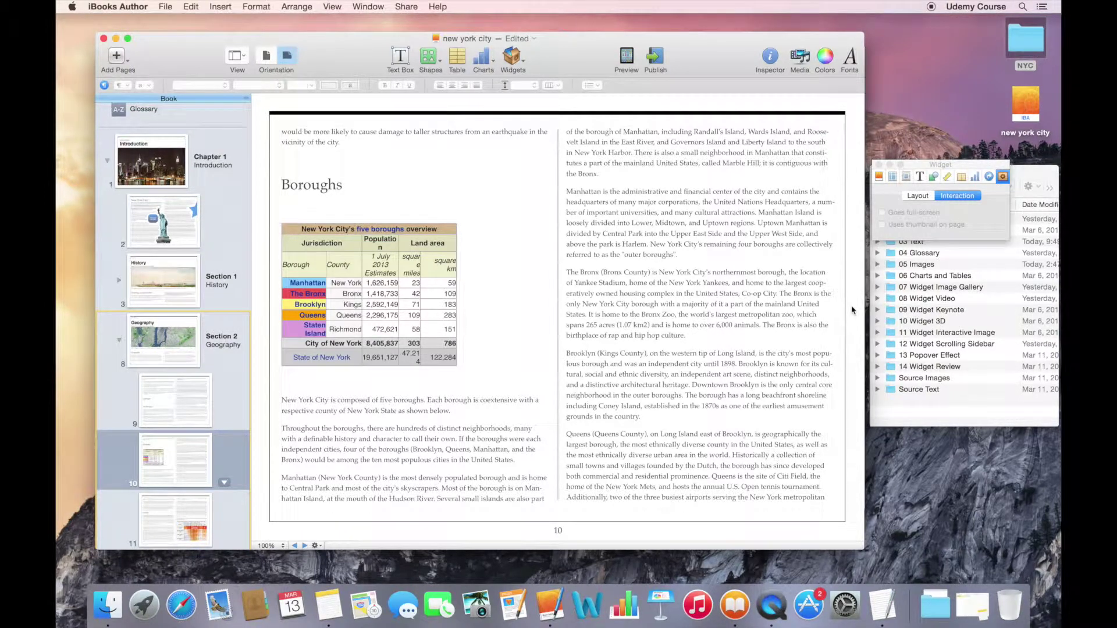
{"action": "left_click", "coordinate": [1038, 175]}
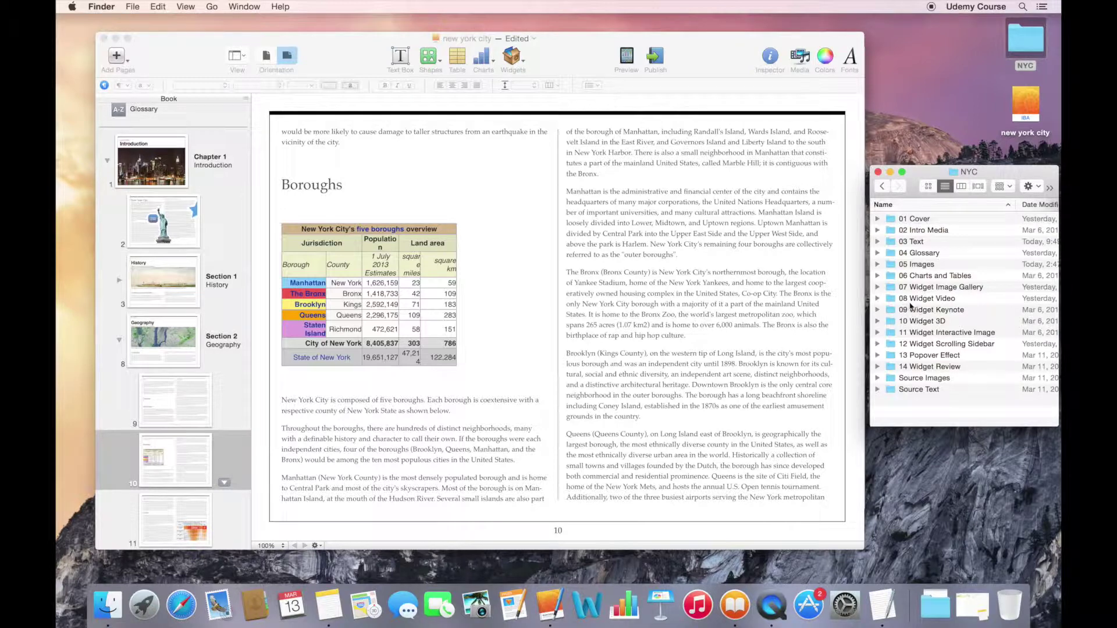
{"action": "left_click", "coordinate": [878, 310]}
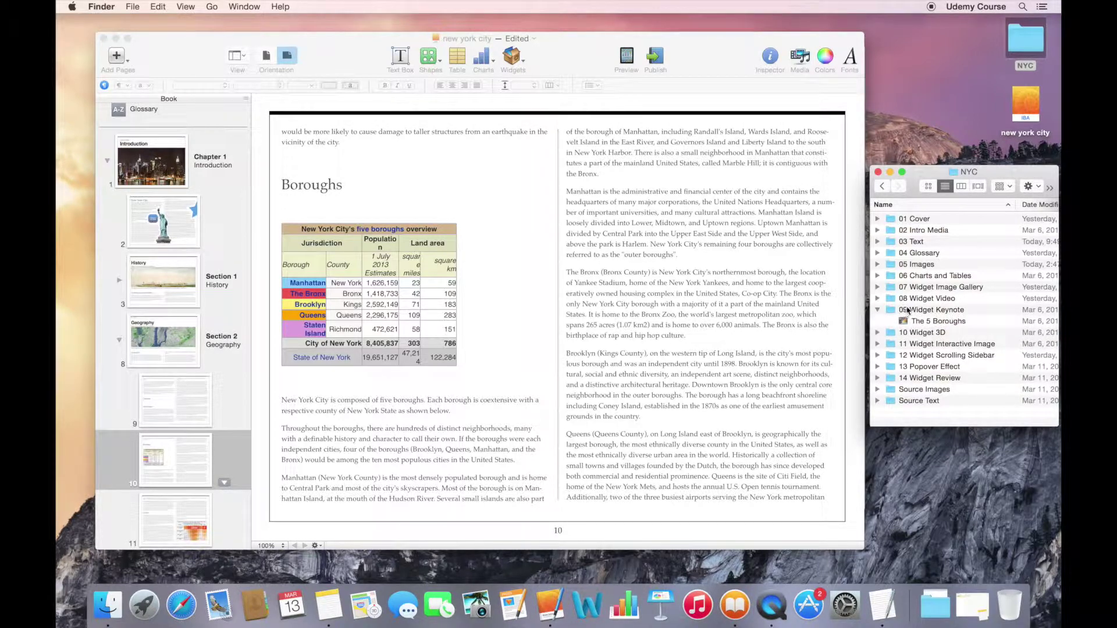
{"action": "double_click", "coordinate": [922, 323]}
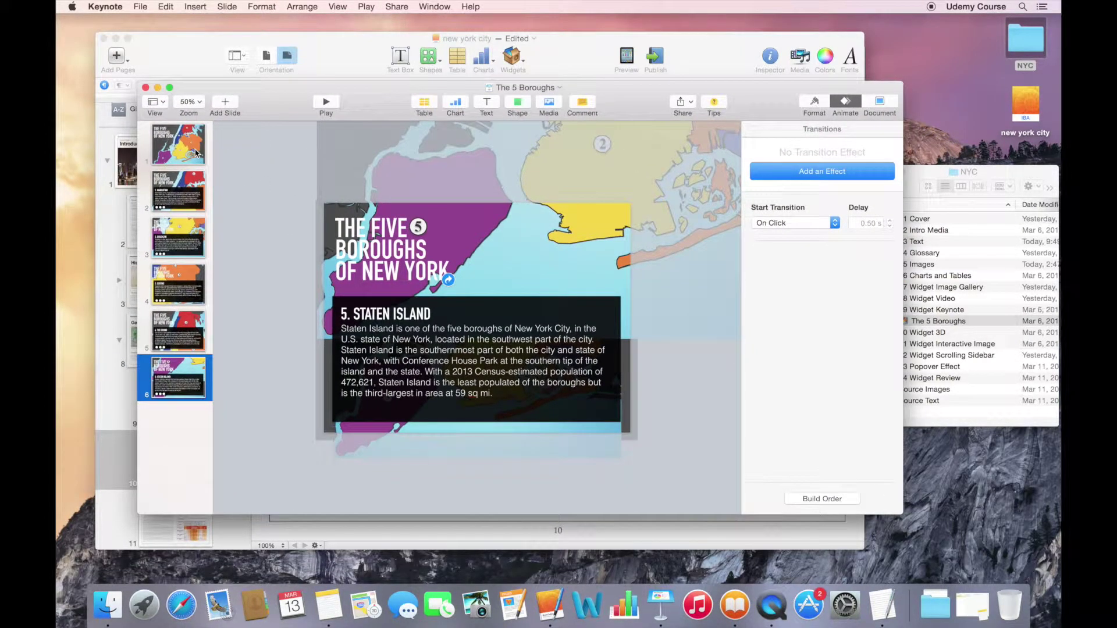
- Review slides 1–3 (borough map, Manhattan, Brooklyn), then close The 5 Boroughs in Keynote
{"action": "left_click", "coordinate": [196, 153]}
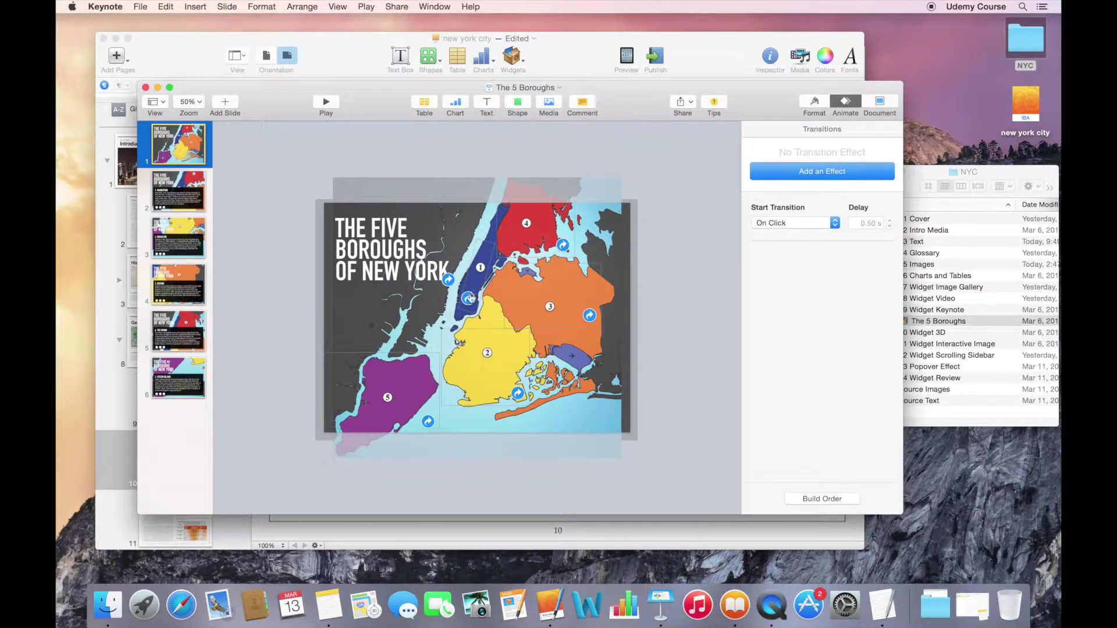
{"action": "left_click", "coordinate": [186, 189]}
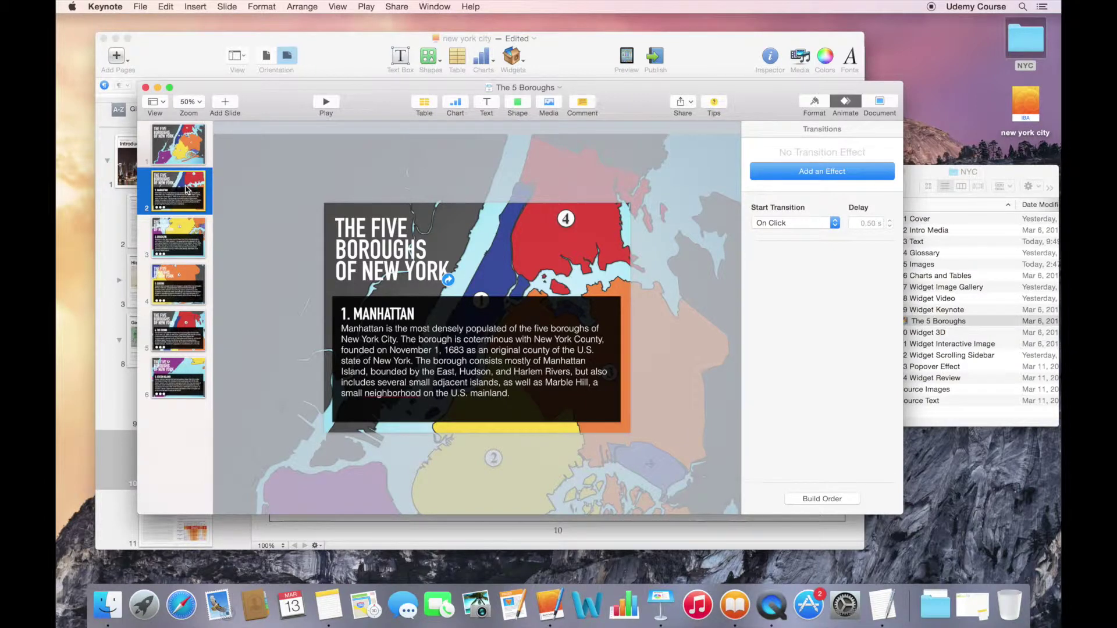
{"action": "left_click", "coordinate": [188, 243]}
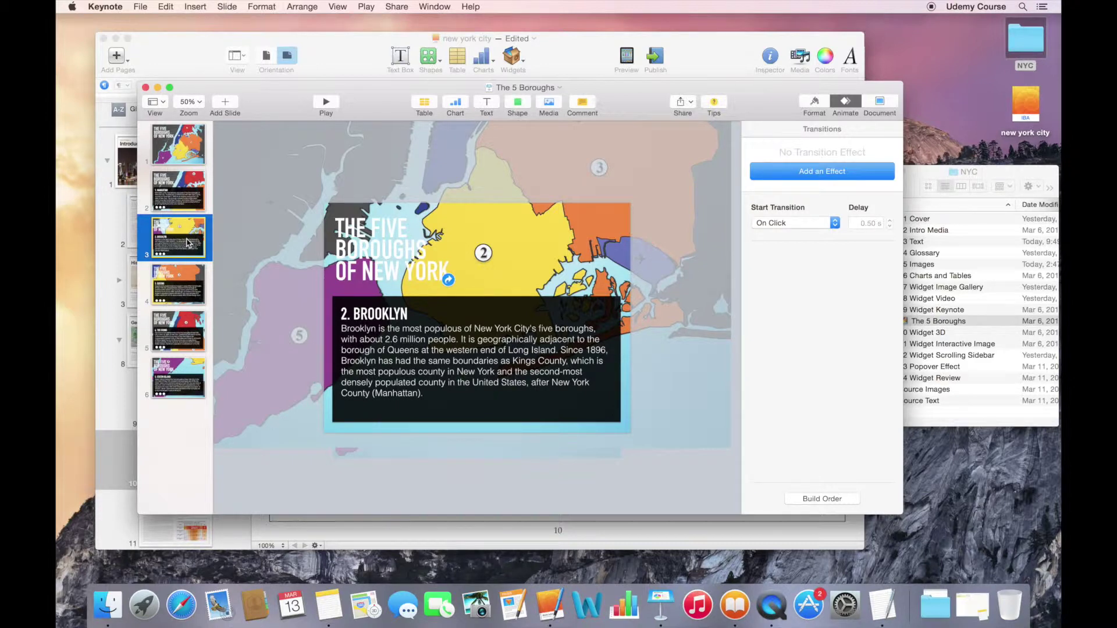
{"action": "left_click", "coordinate": [145, 88]}
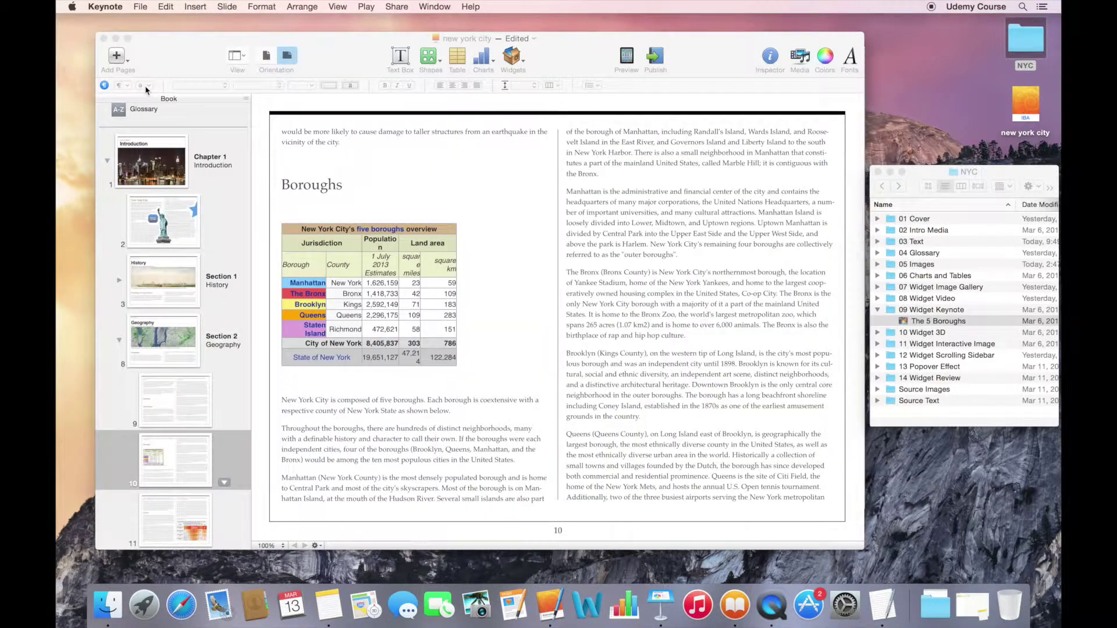
- Add a Keynote widget from the Widgets menu into the page's right column
{"action": "left_click", "coordinate": [910, 322]}
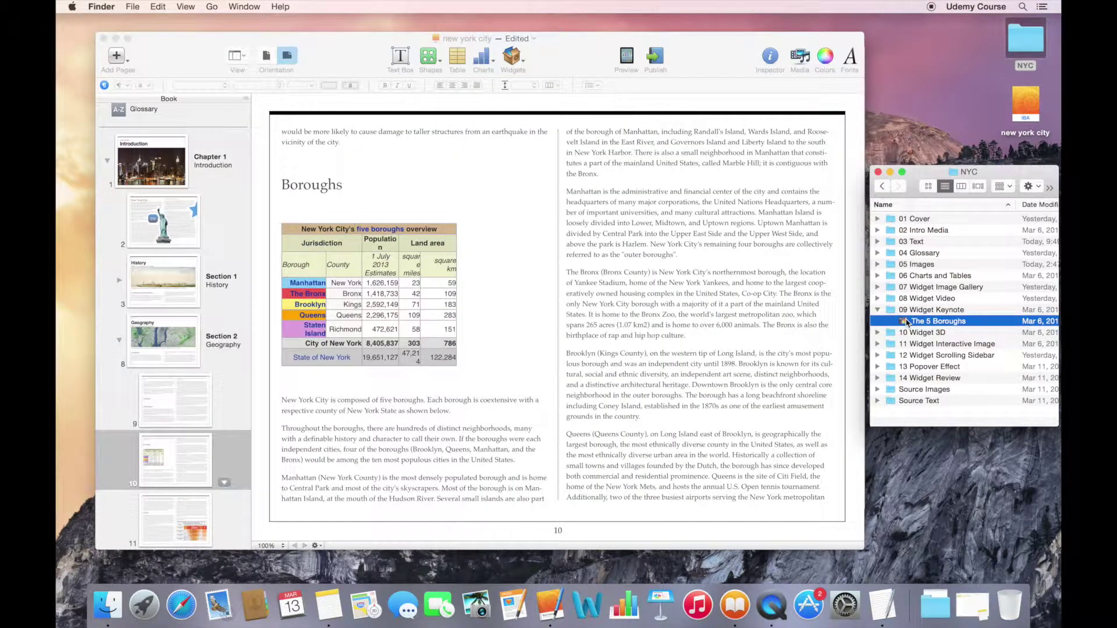
{"action": "left_click", "coordinate": [528, 60]}
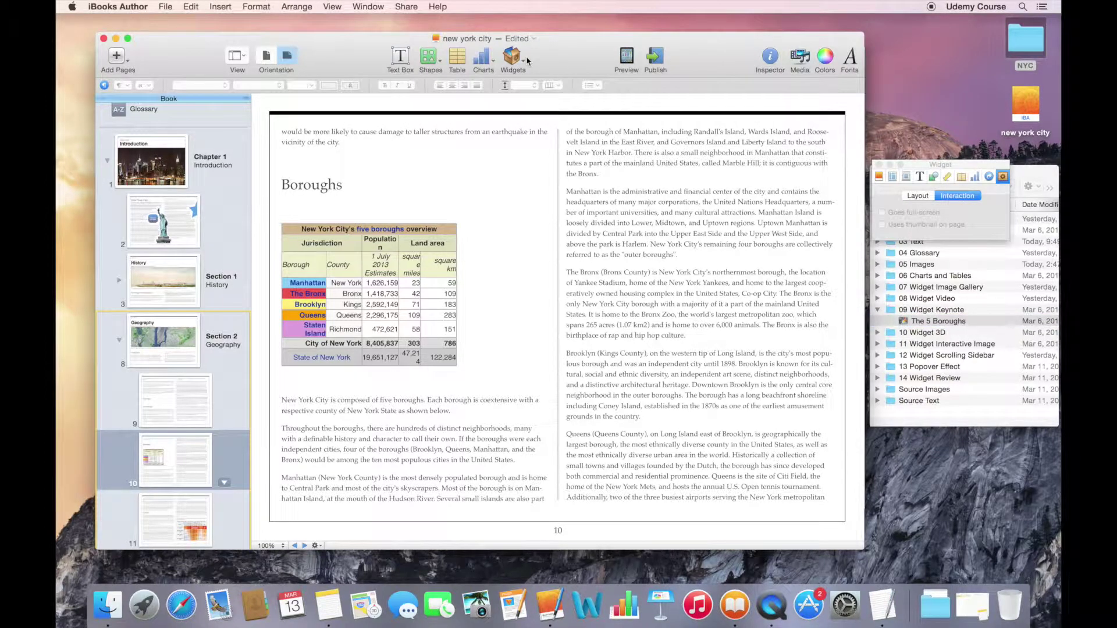
{"action": "left_click", "coordinate": [527, 60]}
{"action": "left_click", "coordinate": [623, 170]}
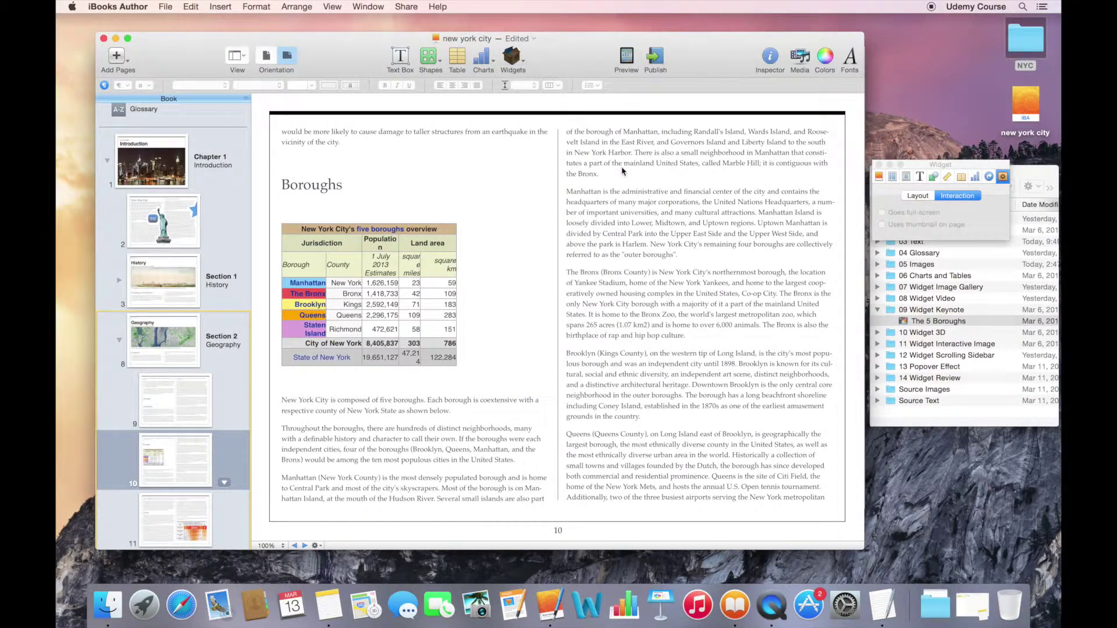
{"action": "left_click_drag", "start_coordinate": [593, 265], "coordinate": [731, 202]}
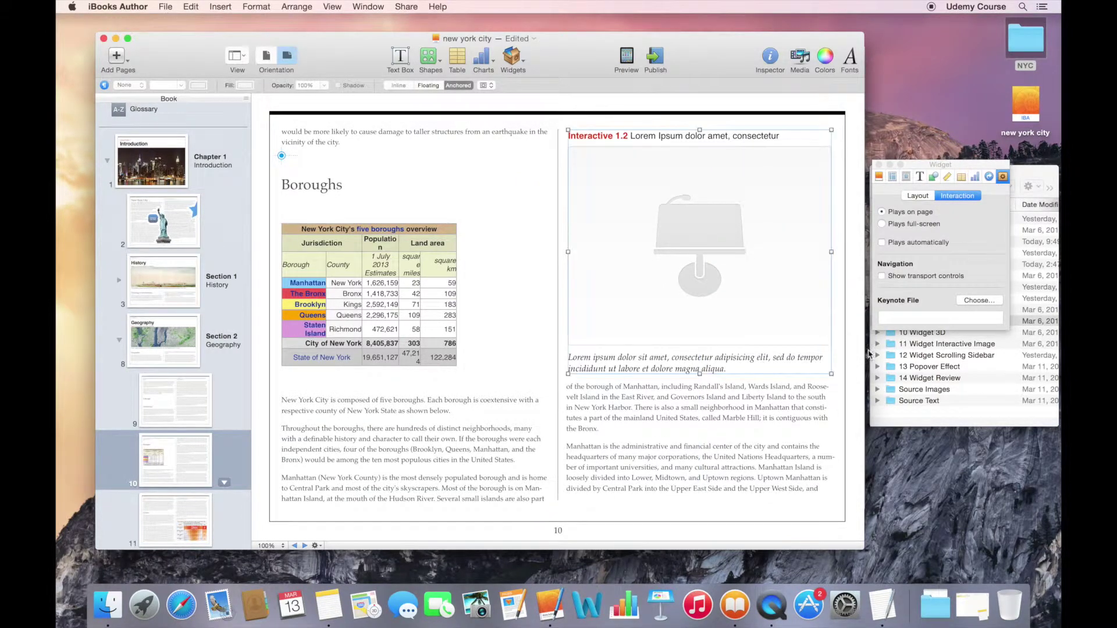
- Delete the empty widget and drop The 5 Boroughs presentation onto the Boroughs page instead
{"action": "left_click", "coordinate": [1023, 323]}
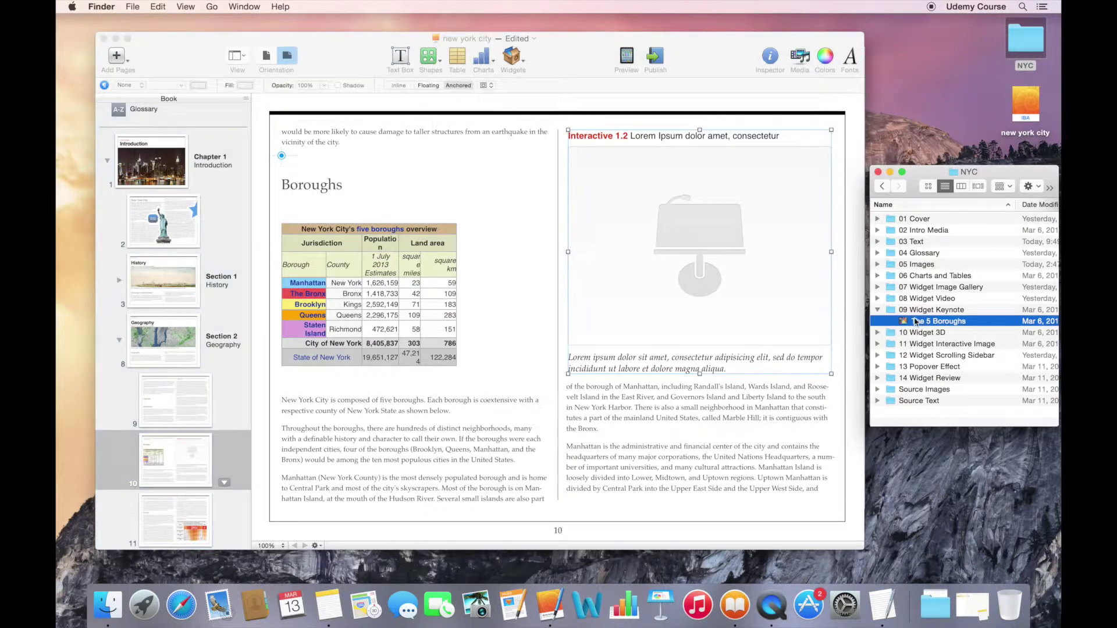
{"action": "left_click_drag", "start_coordinate": [915, 321], "coordinate": [861, 300]}
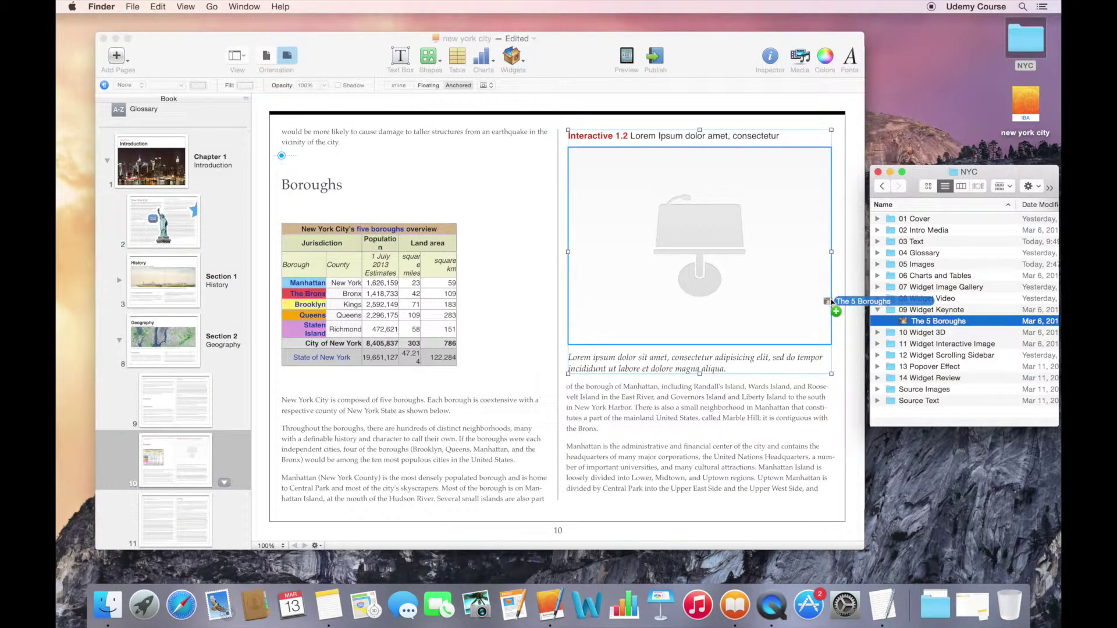
{"action": "left_click", "coordinate": [752, 303]}
{"action": "key", "text": "Delete"}
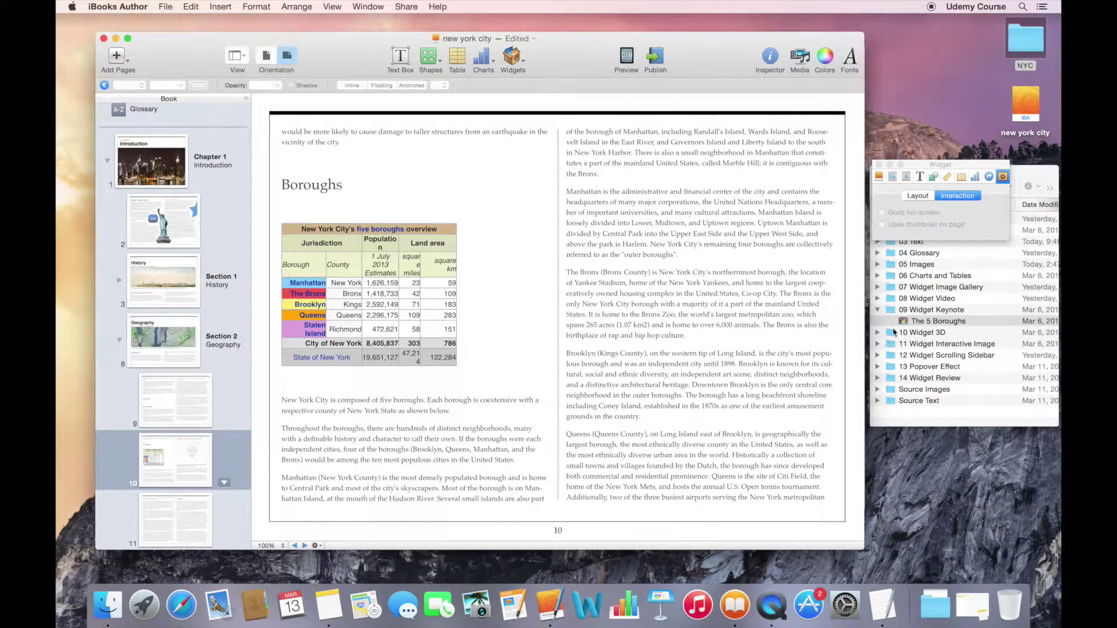
{"action": "left_click_drag", "start_coordinate": [896, 322], "coordinate": [677, 266]}
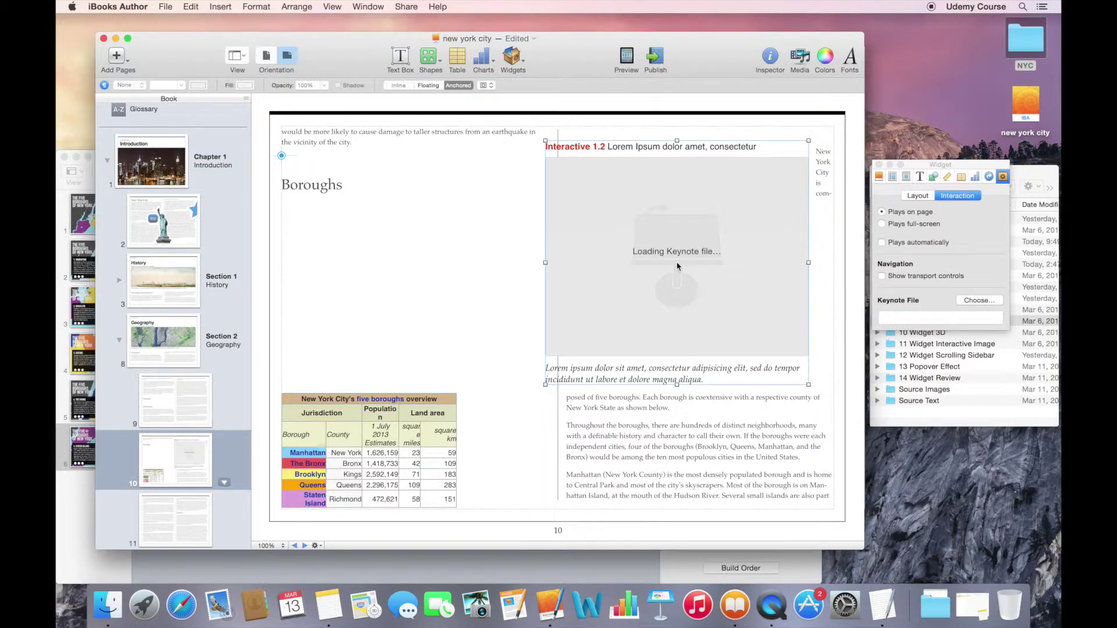
- Nudge the Keynote widget into the right column and select the borough map inside it
{"action": "left_click_drag", "start_coordinate": [677, 266], "coordinate": [701, 264]}
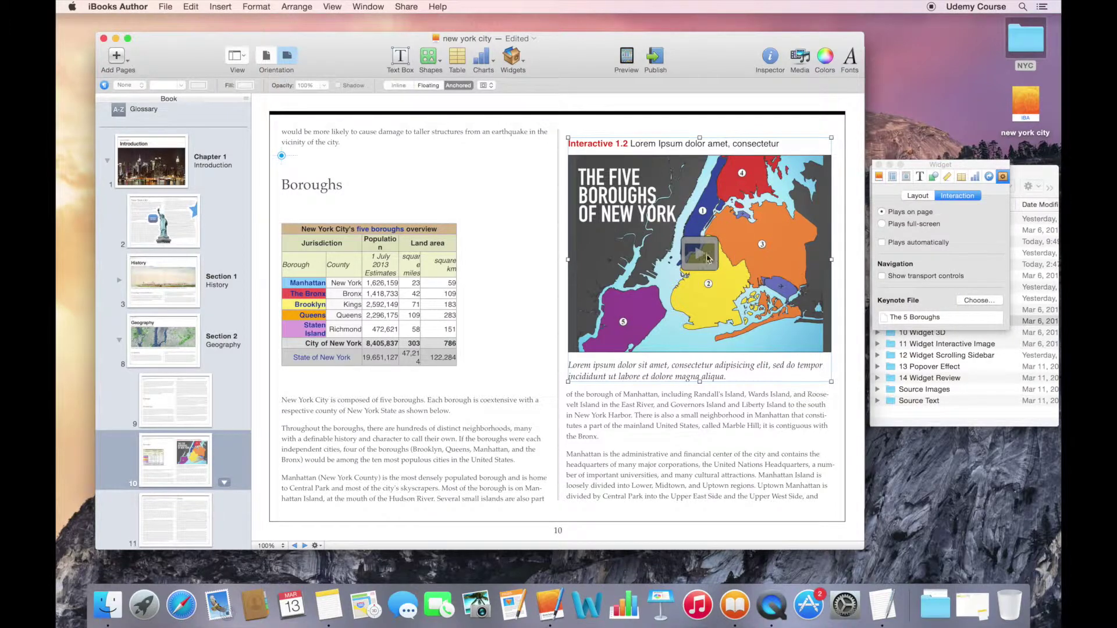
{"action": "left_click", "coordinate": [707, 258]}
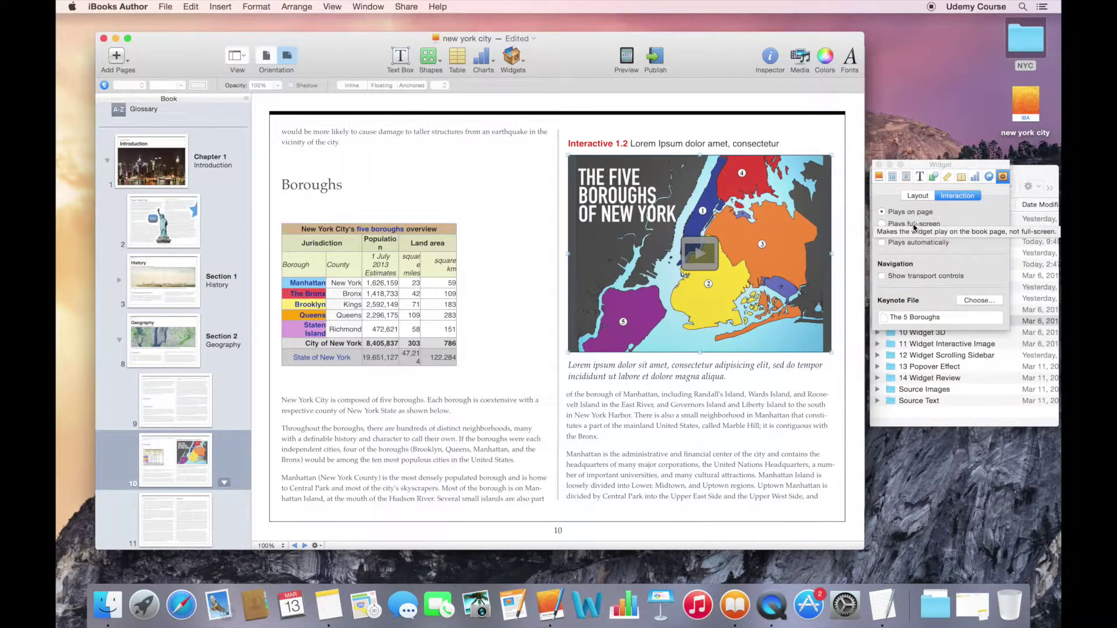
- Set the widget to play full-screen and move it to the top of the right column
{"action": "left_click", "coordinate": [883, 224]}
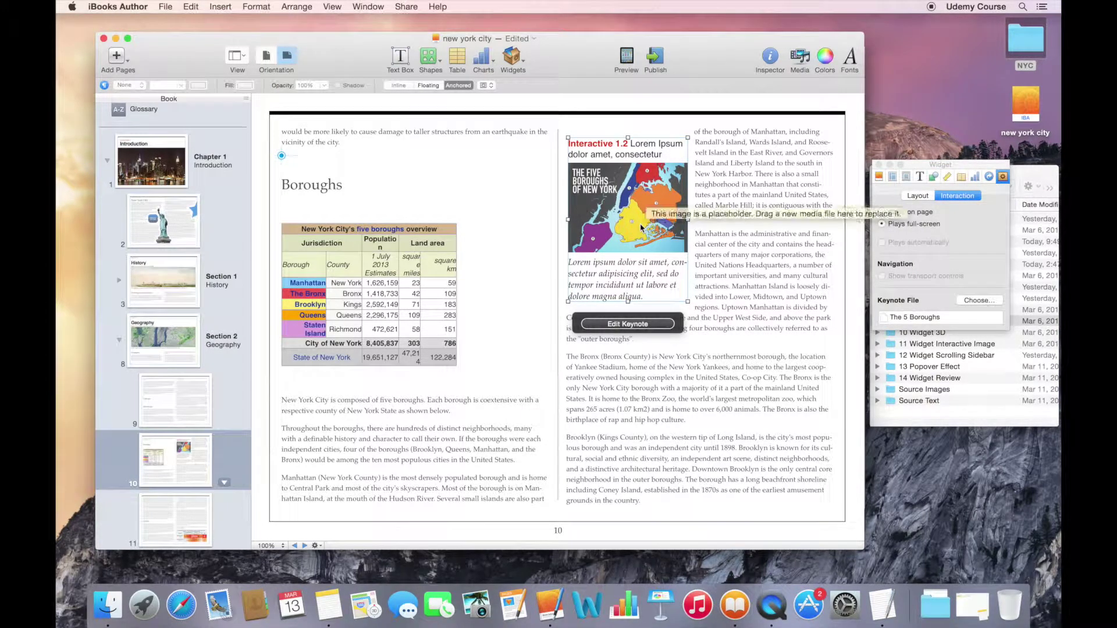
{"action": "left_click_drag", "start_coordinate": [641, 227], "coordinate": [775, 218]}
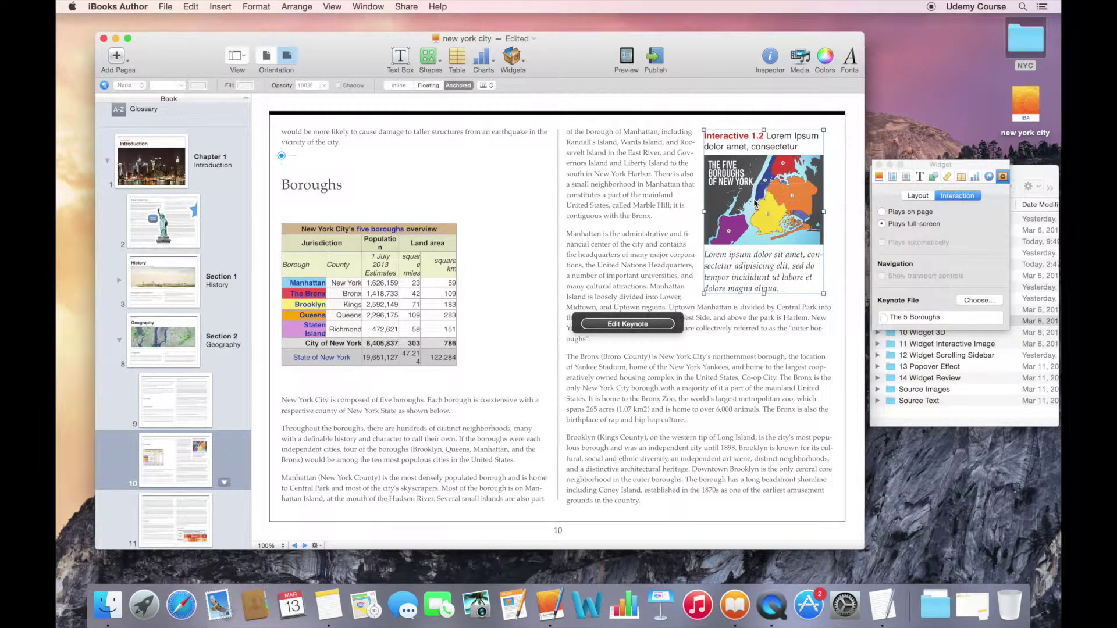
- Retitle the widget 'The Five Boroughs of NYC' and turn off its caption in the Layout settings
{"action": "double_click", "coordinate": [779, 140]}
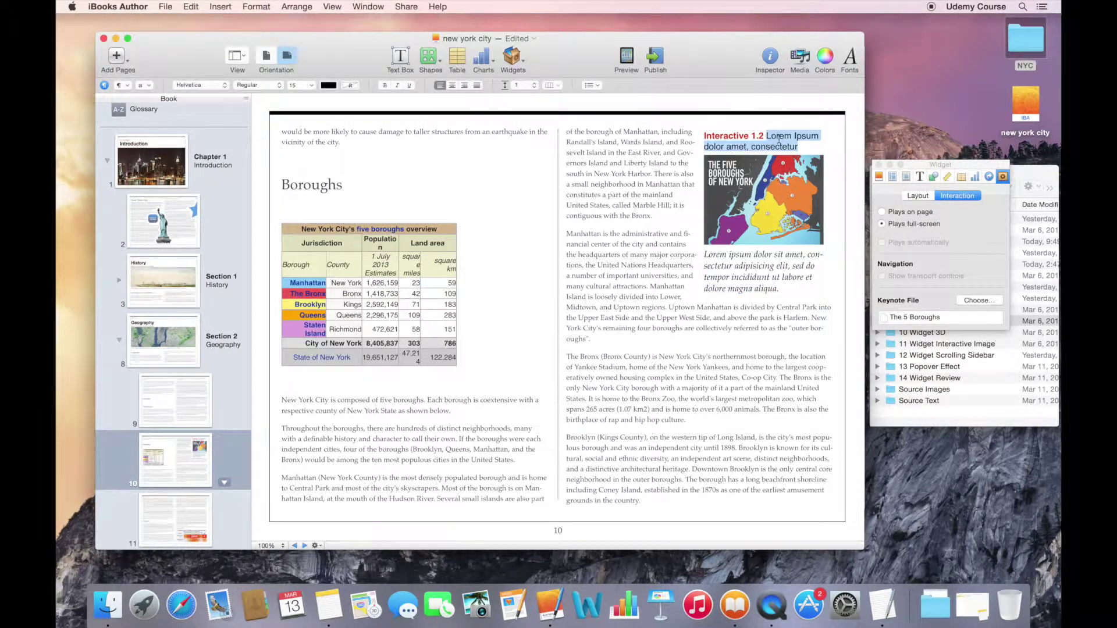
{"action": "type", "text": "The Five"}
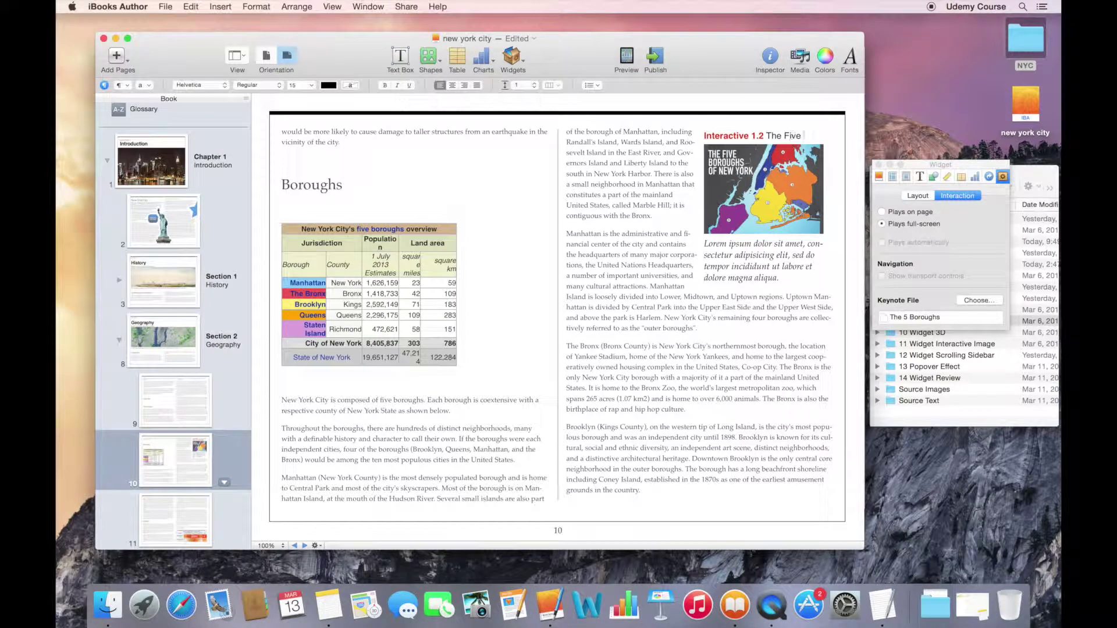
{"action": "type", "text": " Boroughs of"}
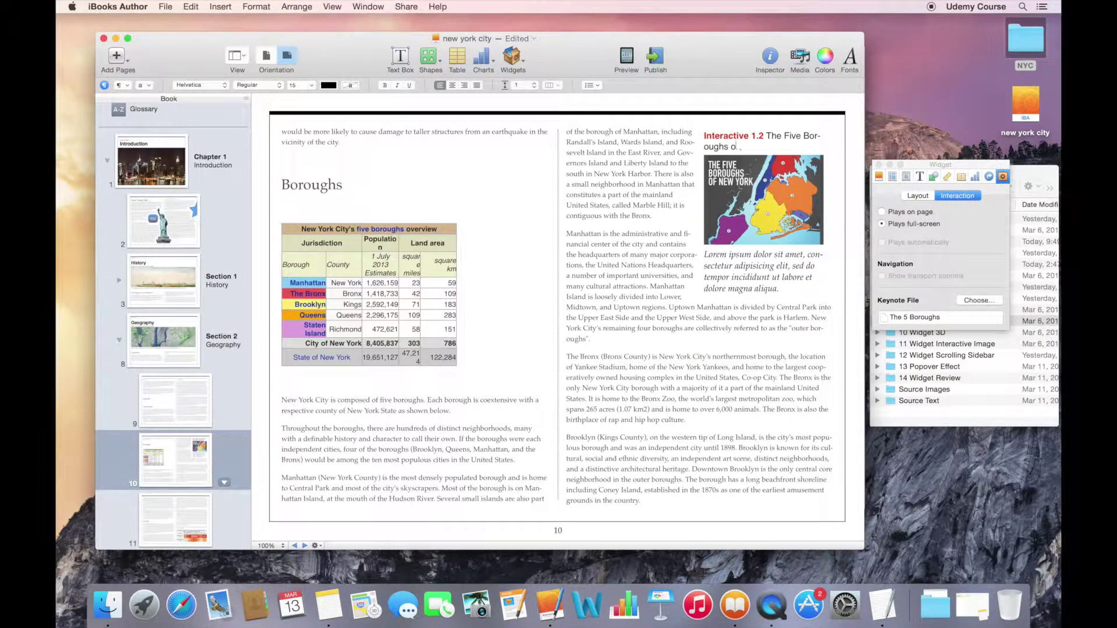
{"action": "type", "text": " NYC"}
{"action": "key", "text": "Escape"}
{"action": "left_click", "coordinate": [917, 196]}
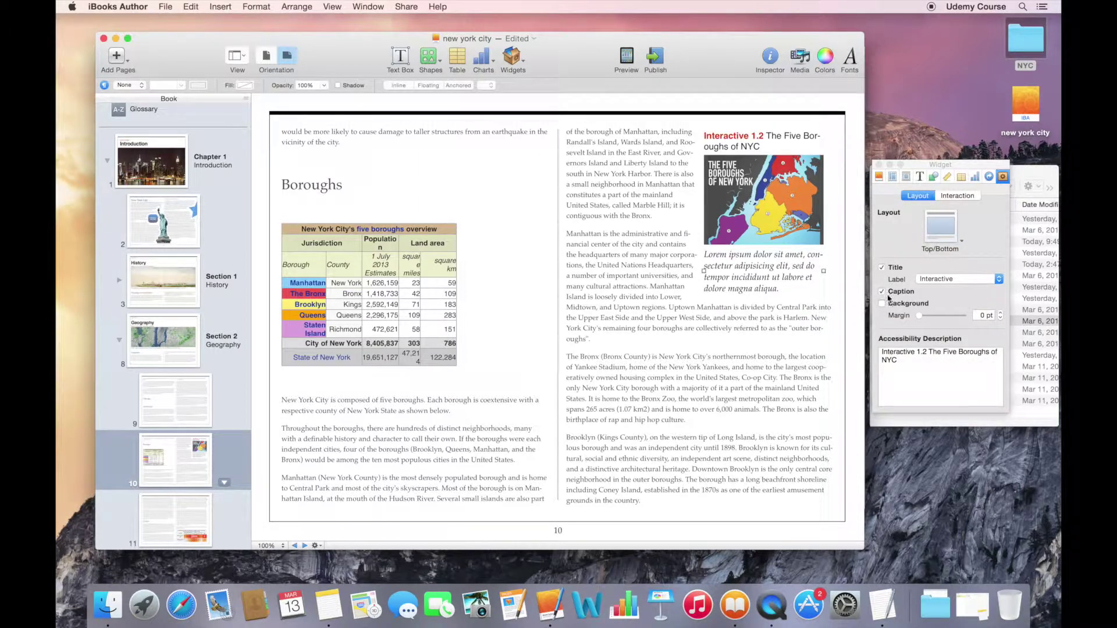
{"action": "left_click", "coordinate": [960, 197]}
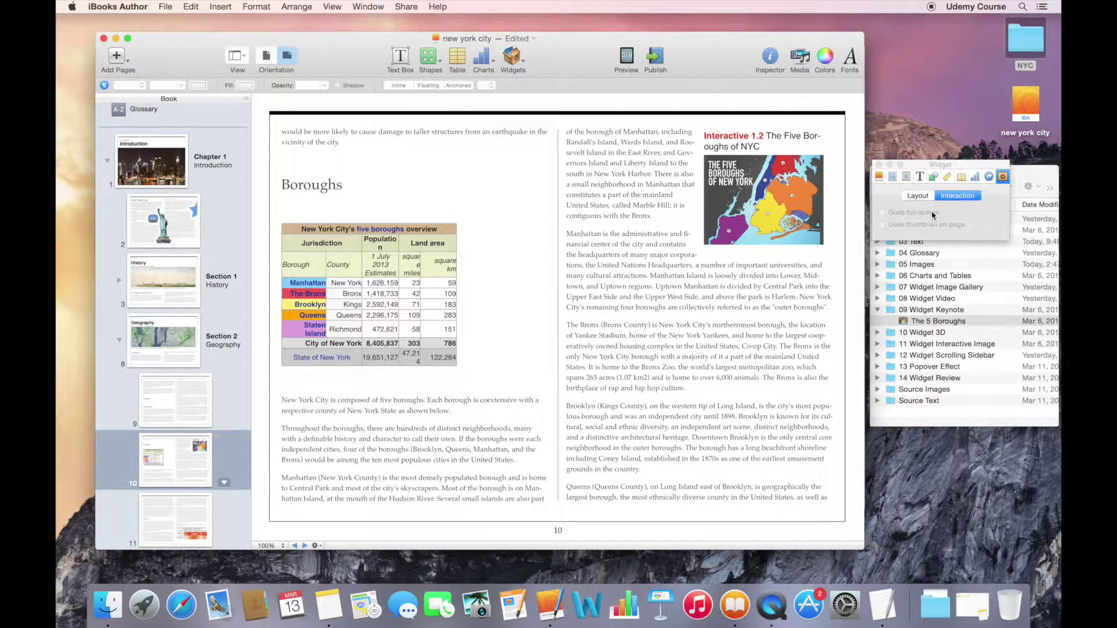
{"action": "left_click", "coordinate": [815, 212]}
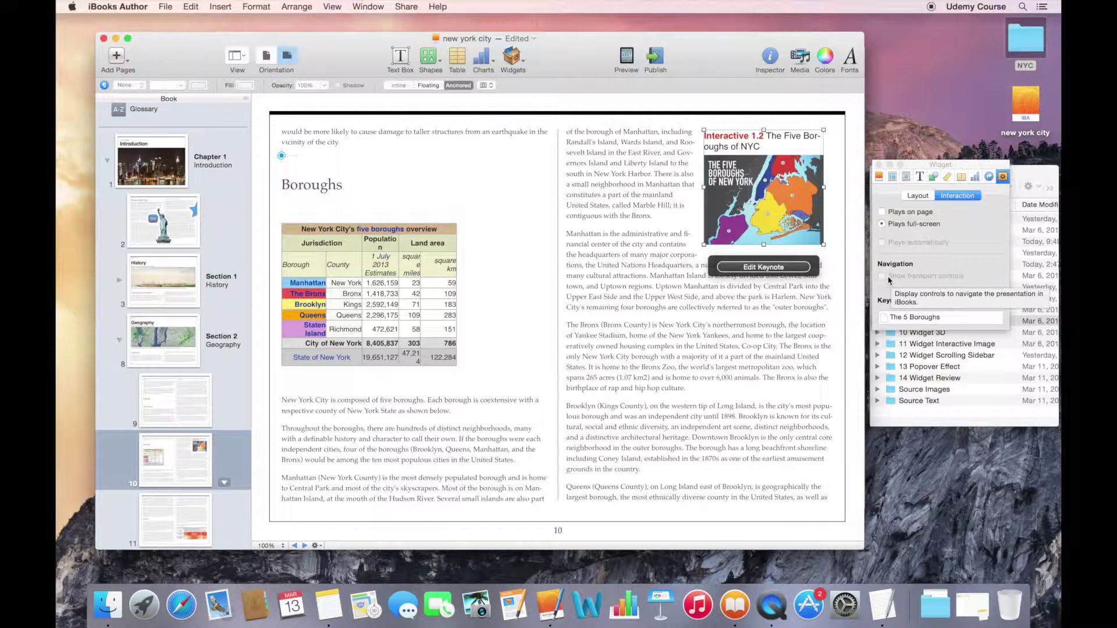
- Settle on full-screen playback without transport controls, placing the widget at the column's top-right
{"action": "left_click", "coordinate": [896, 214]}
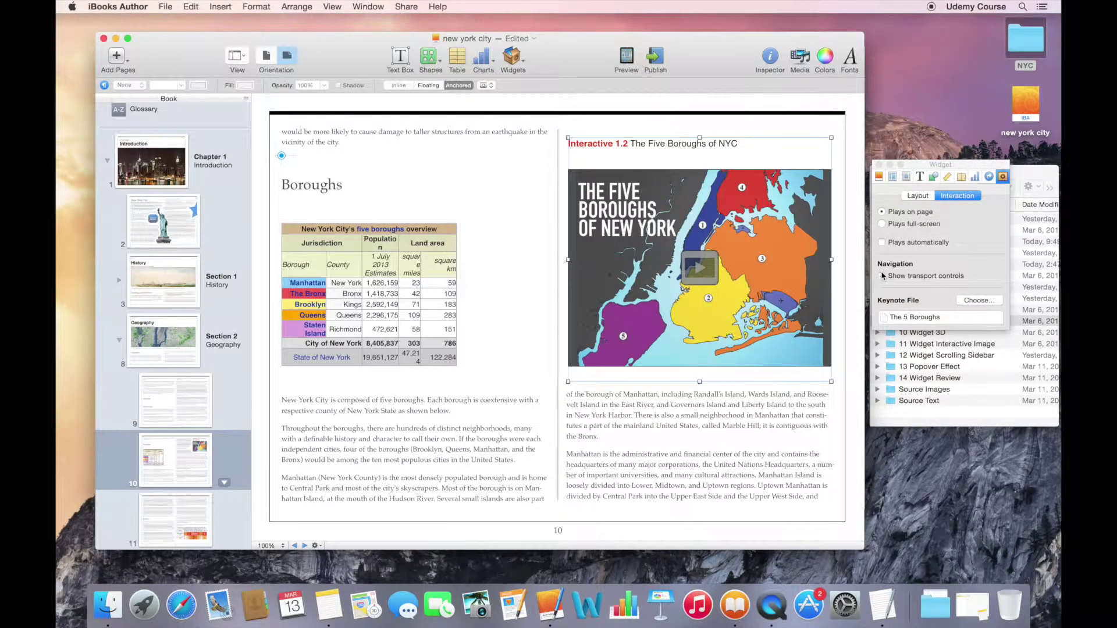
{"action": "left_click", "coordinate": [882, 276]}
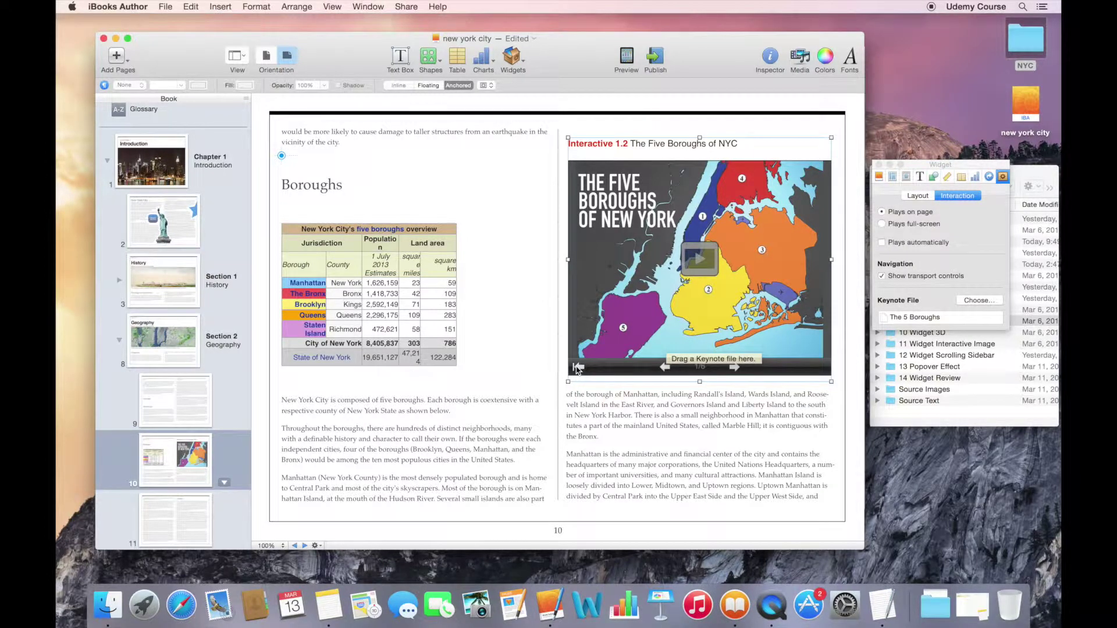
{"action": "left_click", "coordinate": [900, 272]}
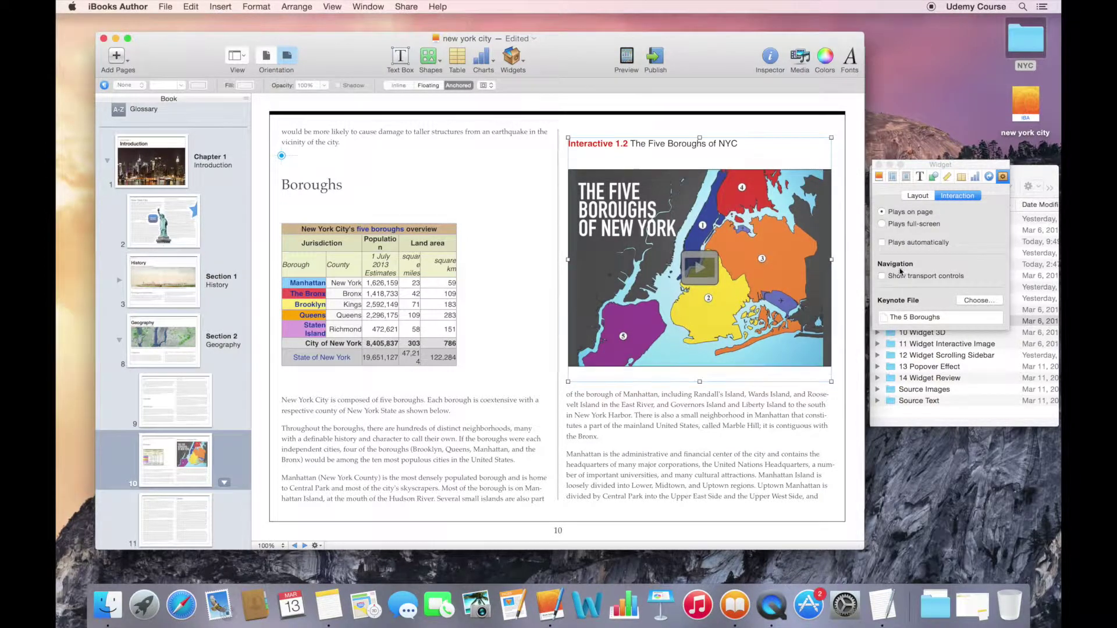
{"action": "left_click", "coordinate": [899, 224]}
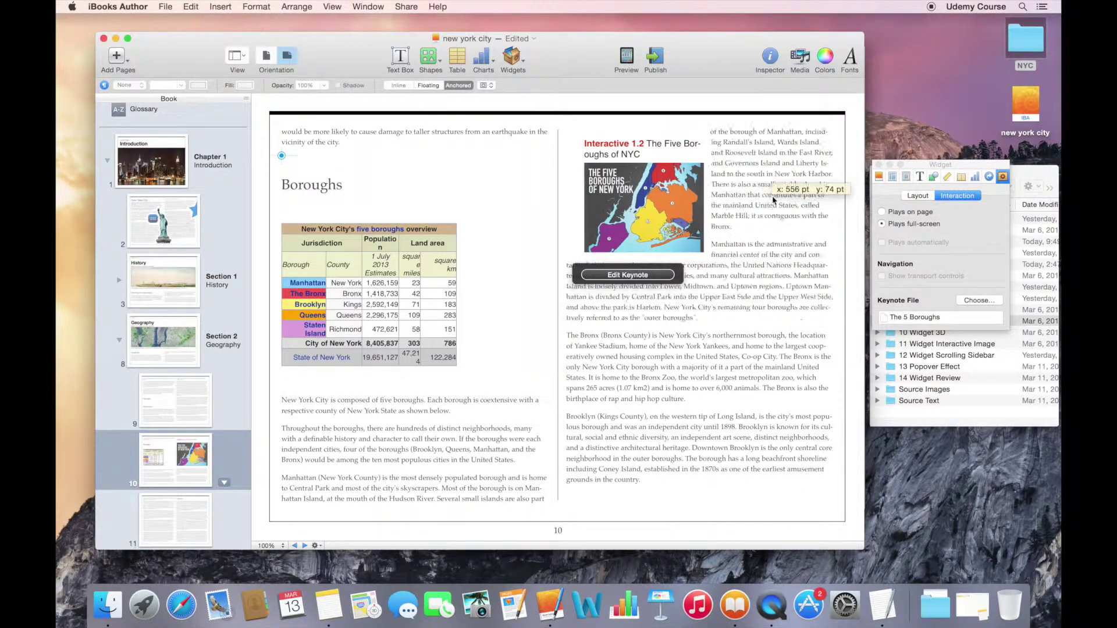
{"action": "left_click_drag", "start_coordinate": [774, 199], "coordinate": [814, 203]}
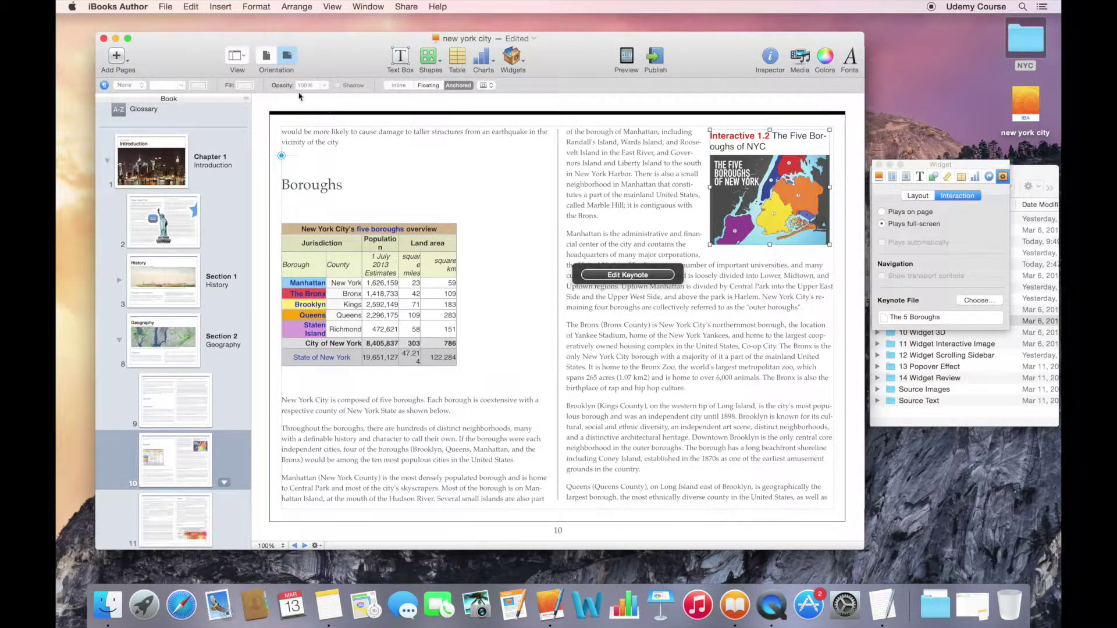
- Preview the current section only in iBooks from the File menu
{"action": "left_click", "coordinate": [165, 7]}
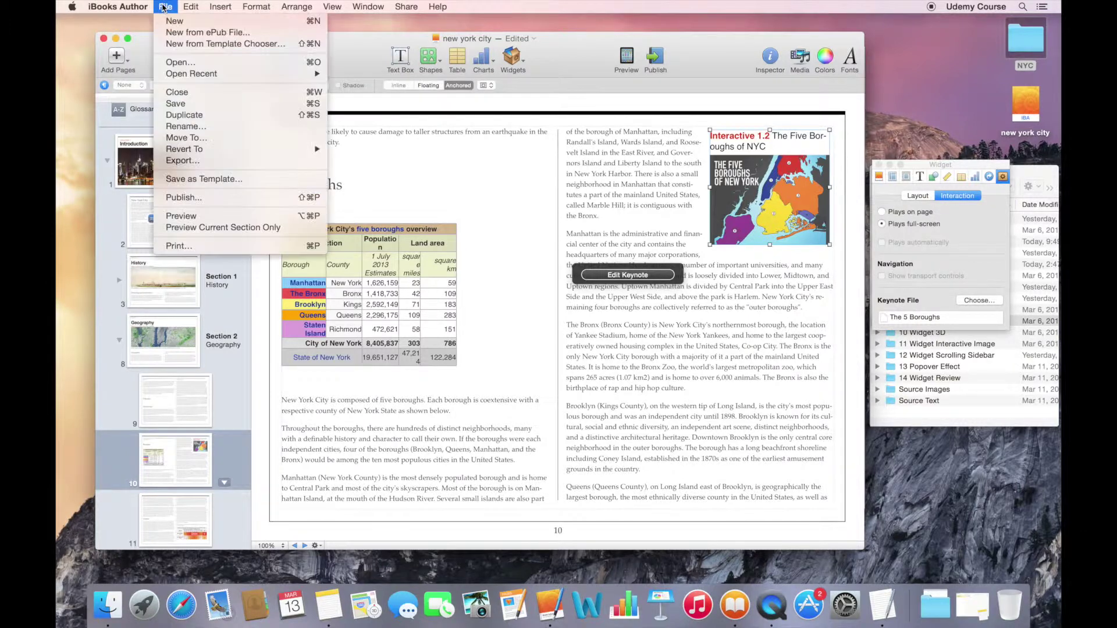
{"action": "left_click", "coordinate": [190, 229]}
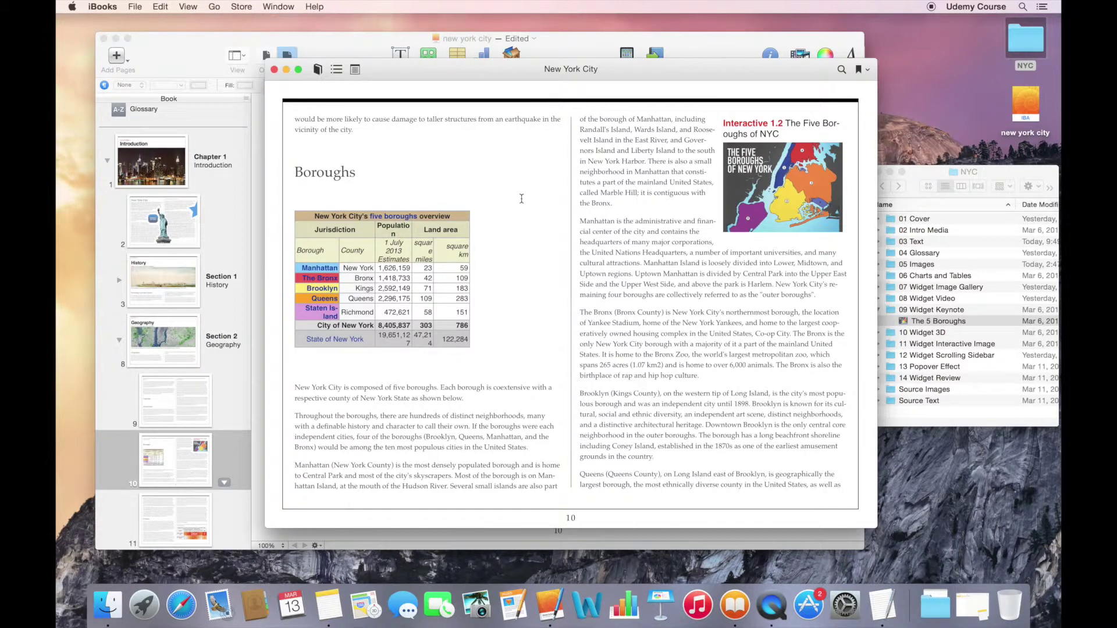
- Open the map full-screen and view the details for 4. The Bronx, then 5. Staten Island
{"action": "left_click", "coordinate": [764, 188]}
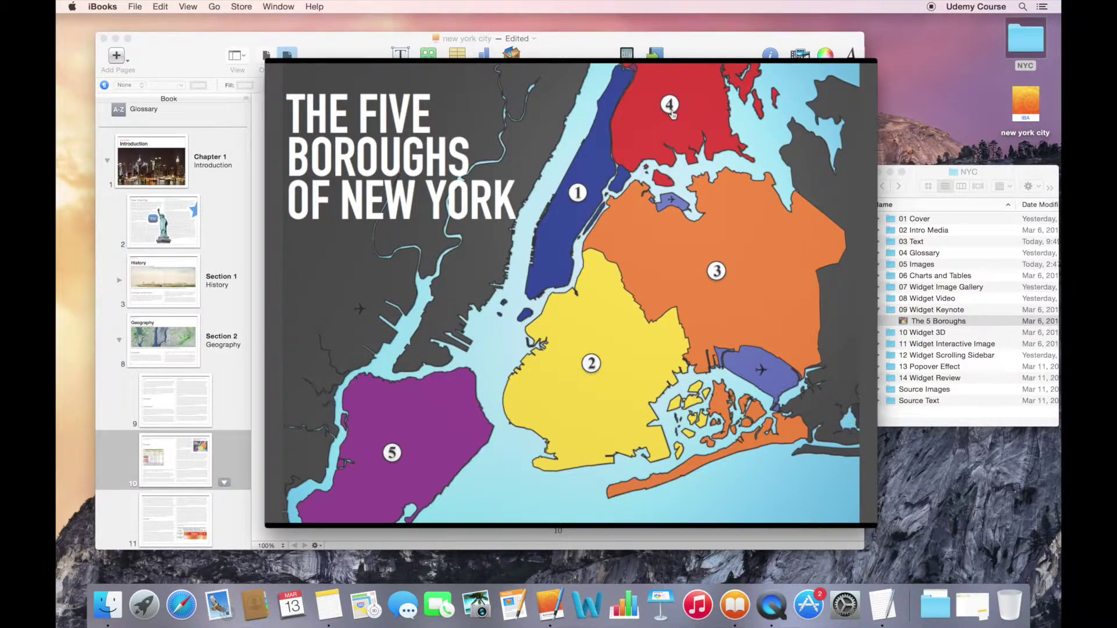
{"action": "left_click", "coordinate": [672, 113]}
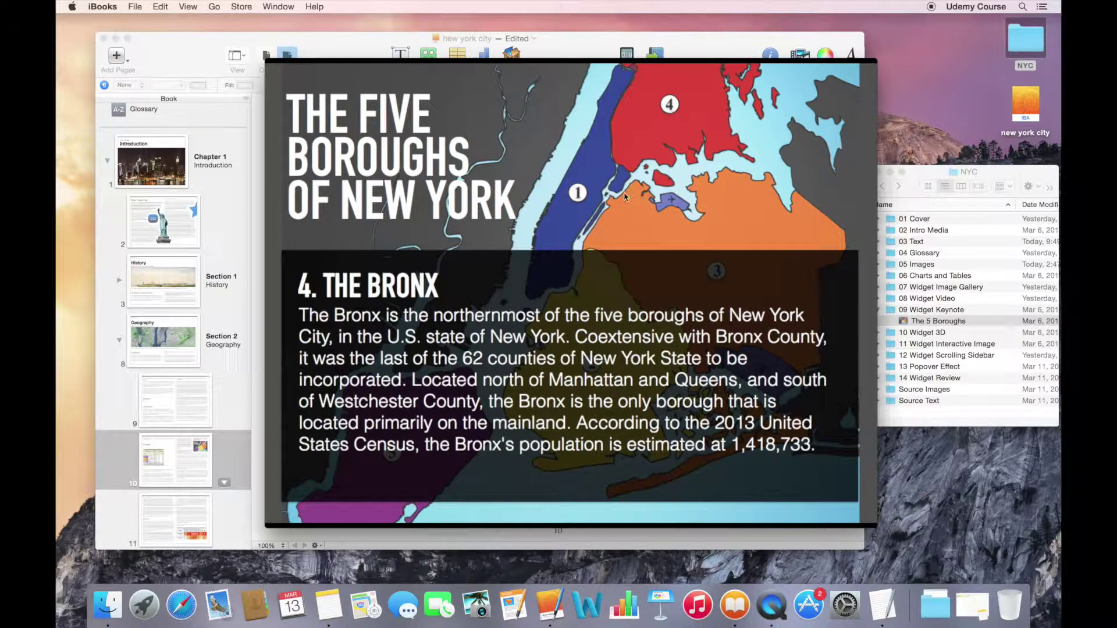
{"action": "left_click", "coordinate": [502, 211]}
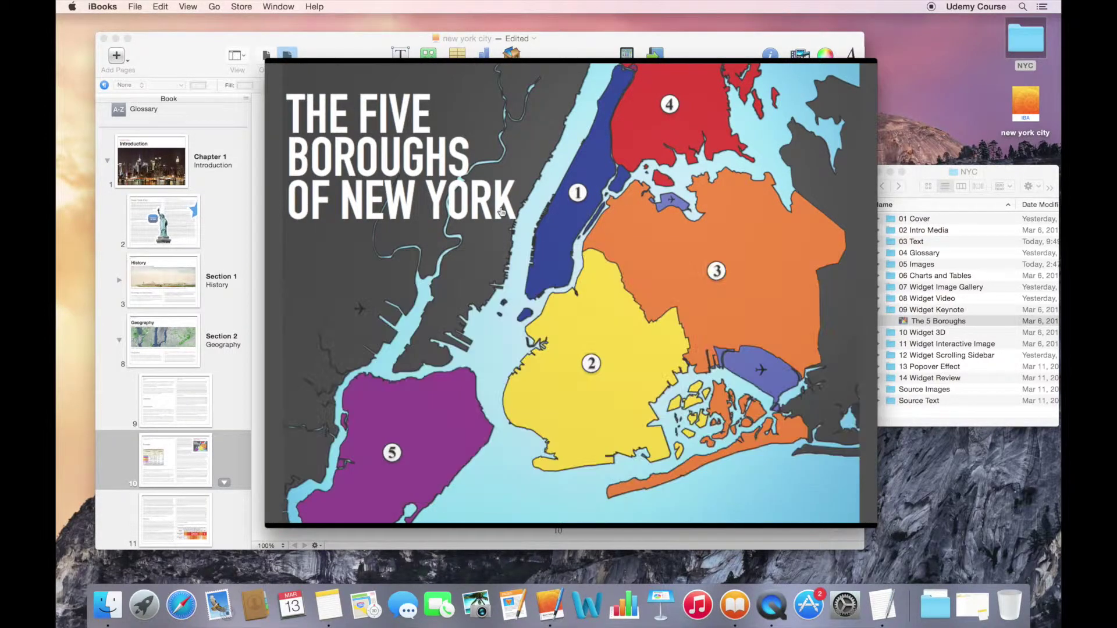
{"action": "left_click", "coordinate": [392, 452]}
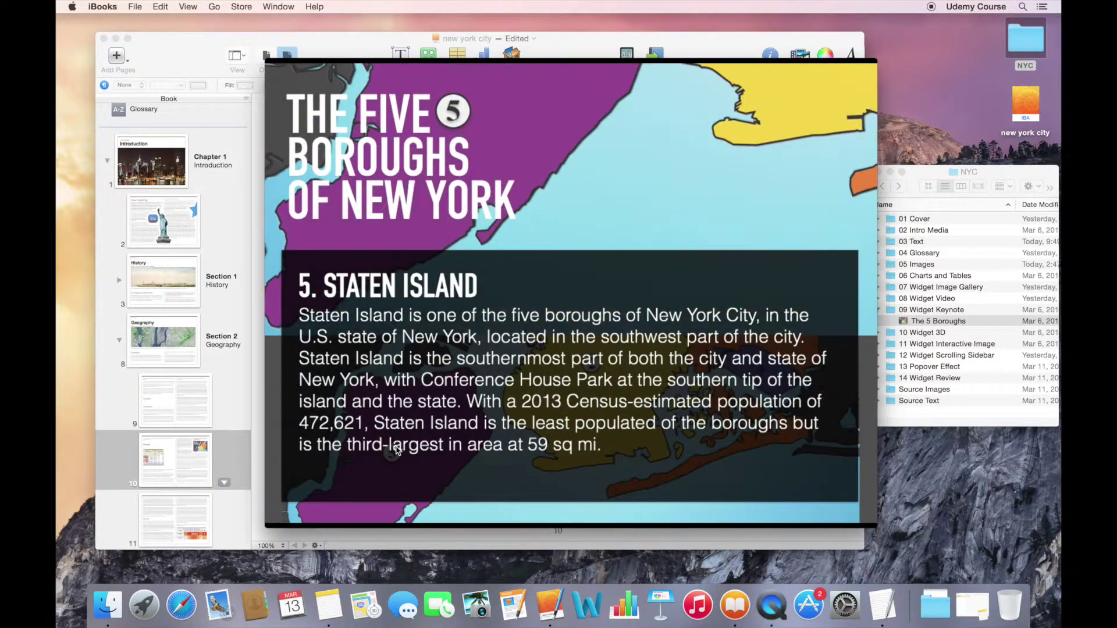